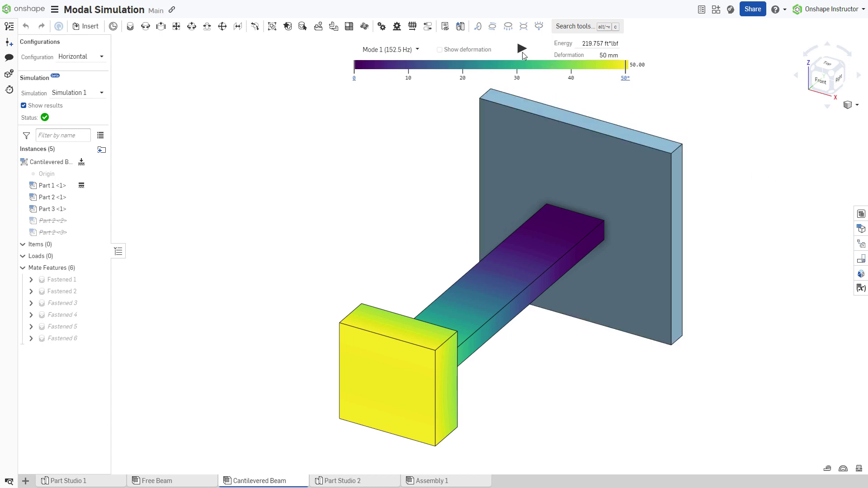
Animate the horizontal cantilevered beam's Mode 1 shape at 152.5 Hz.
{"action": "left_click", "coordinate": [522, 52]}
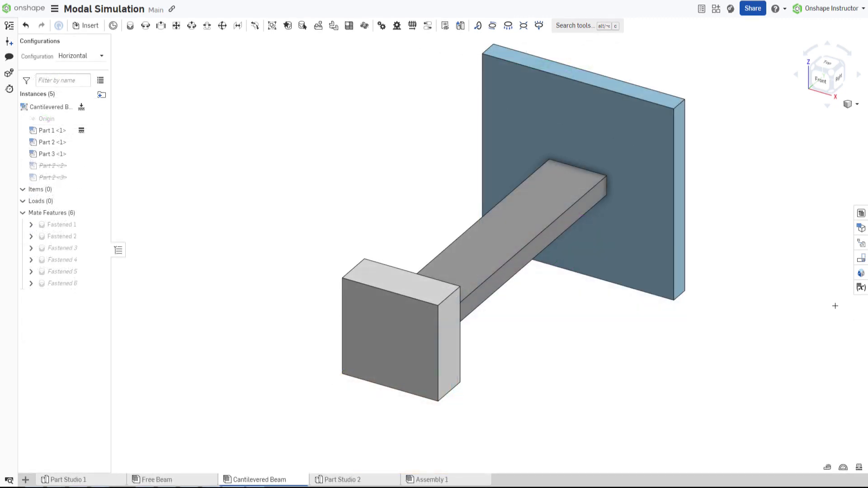
Add a modal simulation to the Cantilevered Beam assembly with Number of modes set to 6.
{"action": "left_click", "coordinate": [860, 273]}
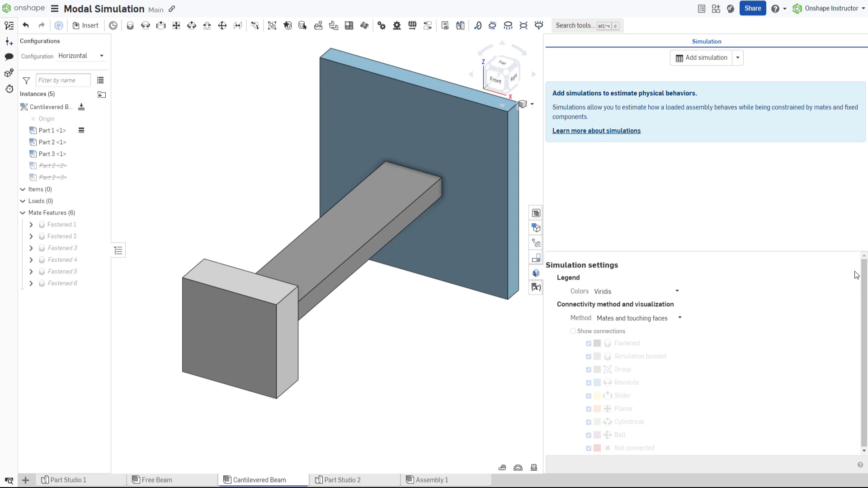
{"action": "left_click", "coordinate": [705, 58]}
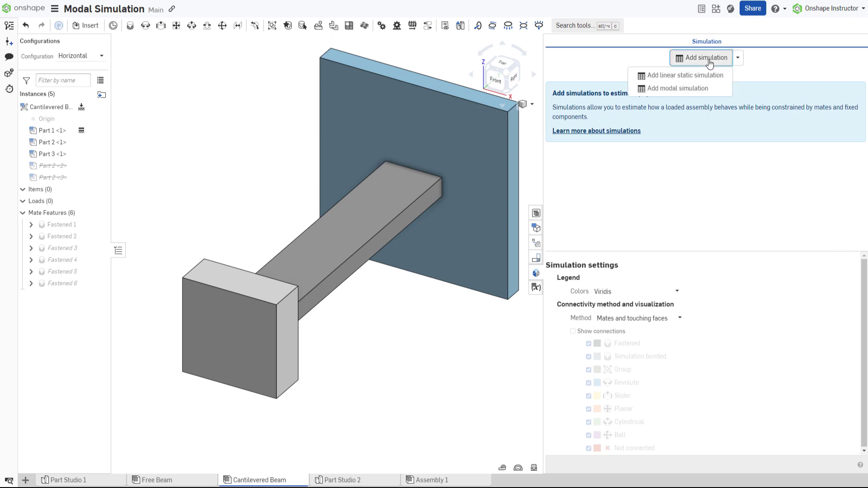
{"action": "left_click", "coordinate": [701, 89]}
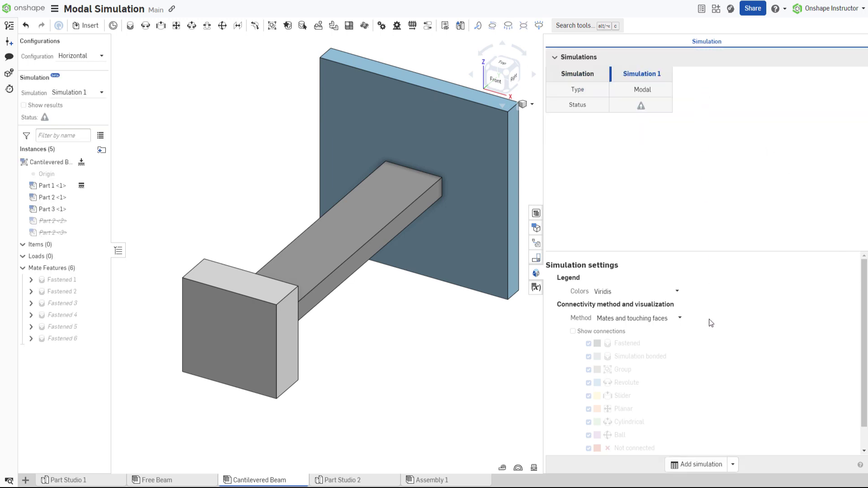
{"action": "scroll", "coordinate": [711, 322], "scroll_direction": "down", "scroll_amount": 1}
{"action": "left_click", "coordinate": [638, 449]}
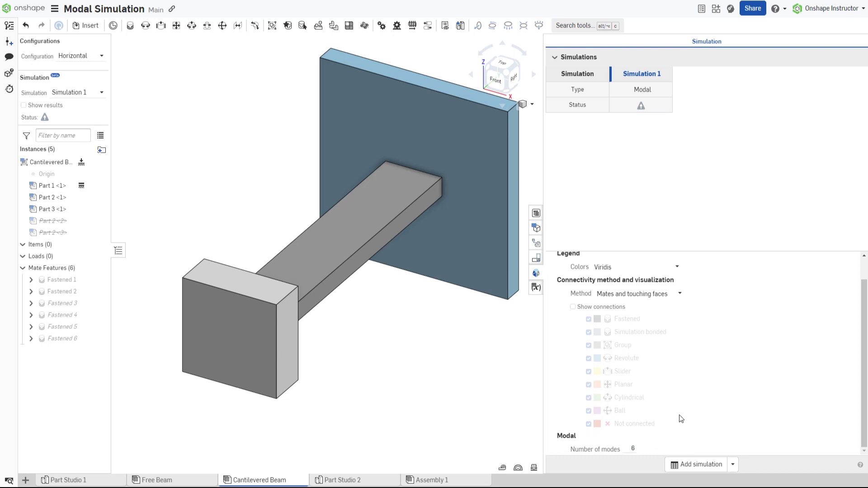
{"action": "type", "text": "6"}
{"action": "left_click", "coordinate": [536, 272]}
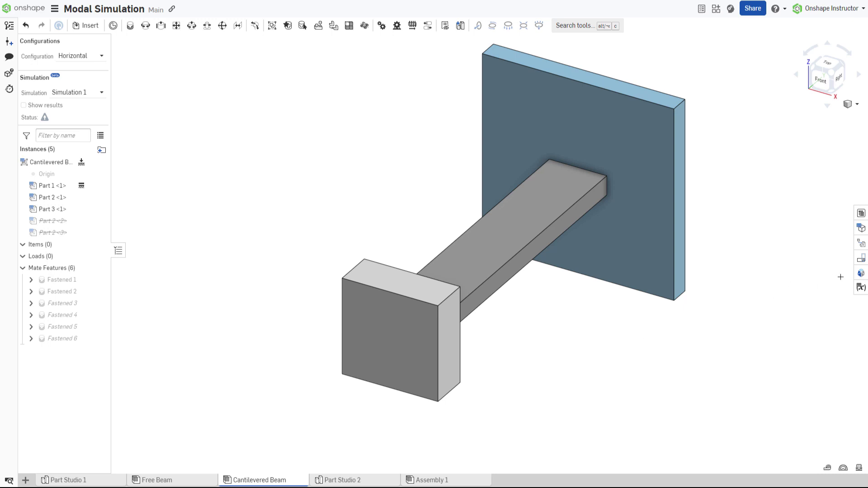
Reopen Simulation 1's settings, toggle Show connections on and off, and bring up the Configuration list.
{"action": "left_click", "coordinate": [861, 273]}
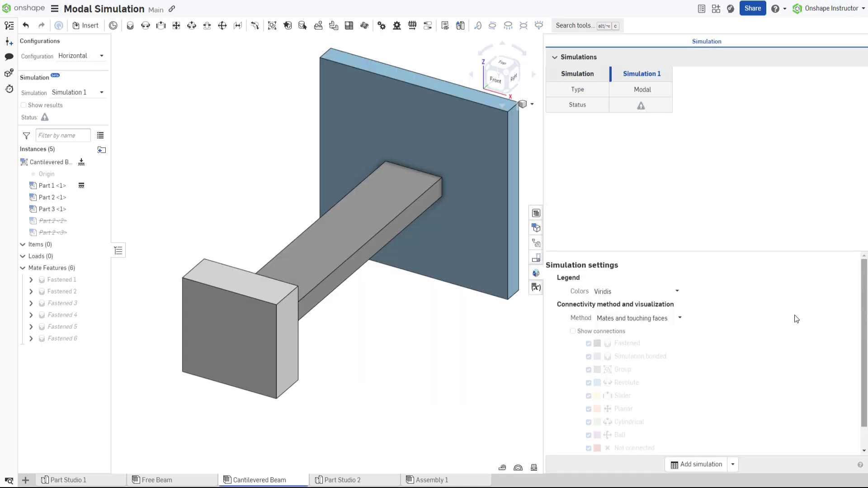
{"action": "scroll", "coordinate": [797, 319], "scroll_direction": "down", "scroll_amount": 1}
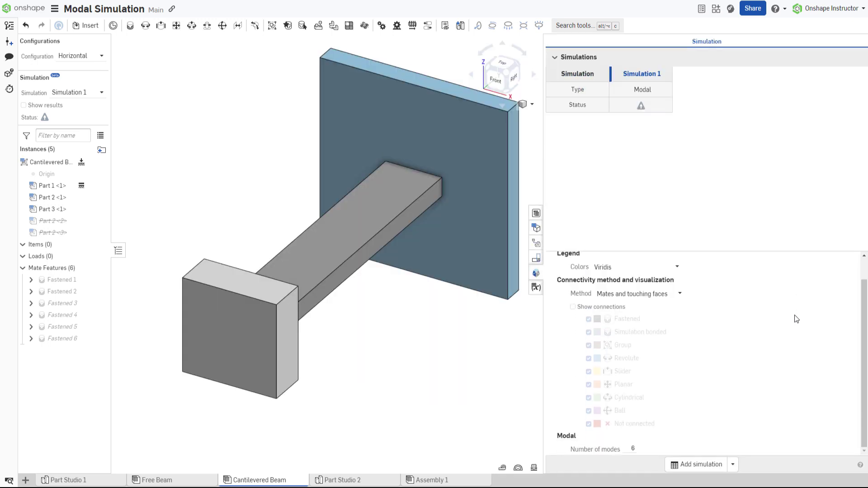
{"action": "left_click", "coordinate": [608, 310]}
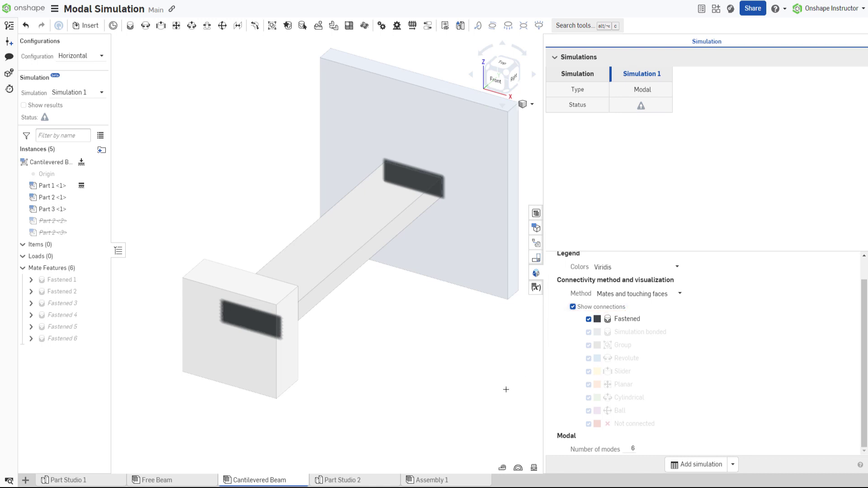
{"action": "left_click", "coordinate": [79, 56]}
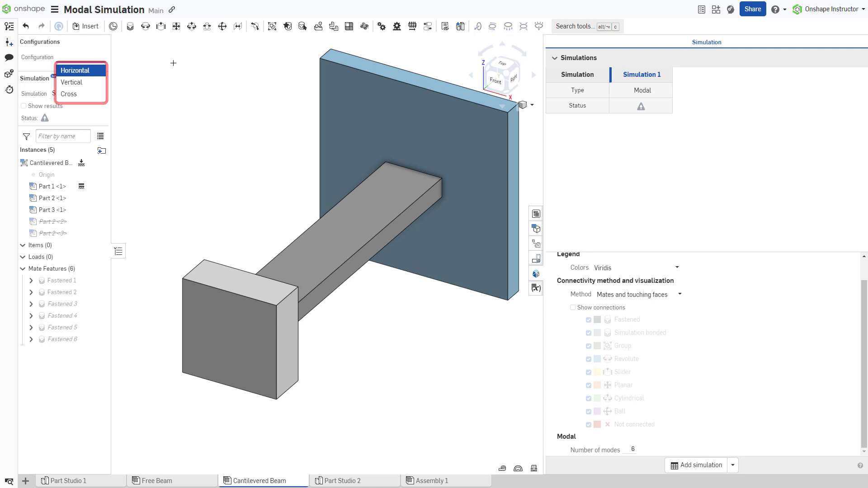
Compute Simulation 1 on the Horizontal configuration and animate its Mode 1 (152.5 Hz) deformation.
{"action": "key", "text": "Return"}
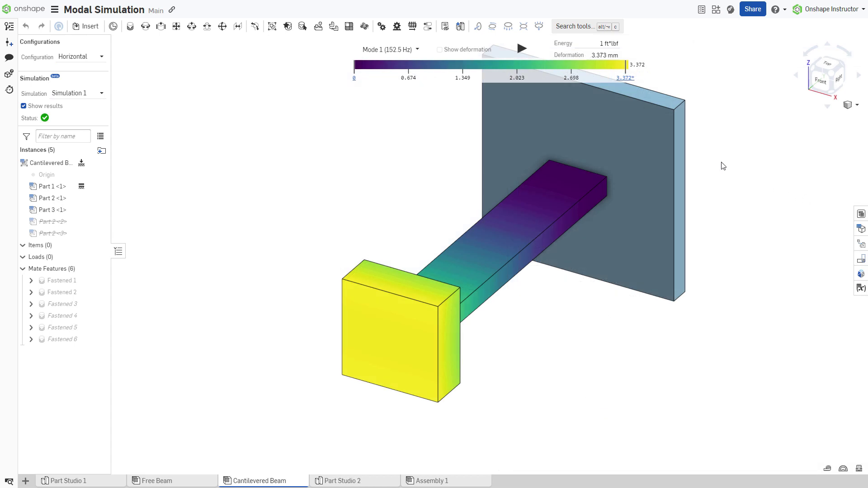
{"action": "left_click", "coordinate": [523, 49]}
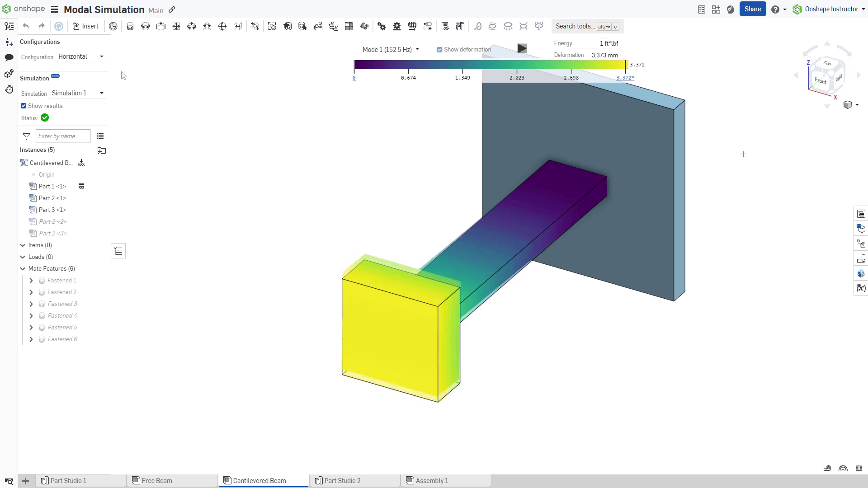
Switch the beam to the Vertical configuration, then play and stop its Mode 1 animation.
{"action": "left_click", "coordinate": [101, 57]}
{"action": "left_click", "coordinate": [98, 83]}
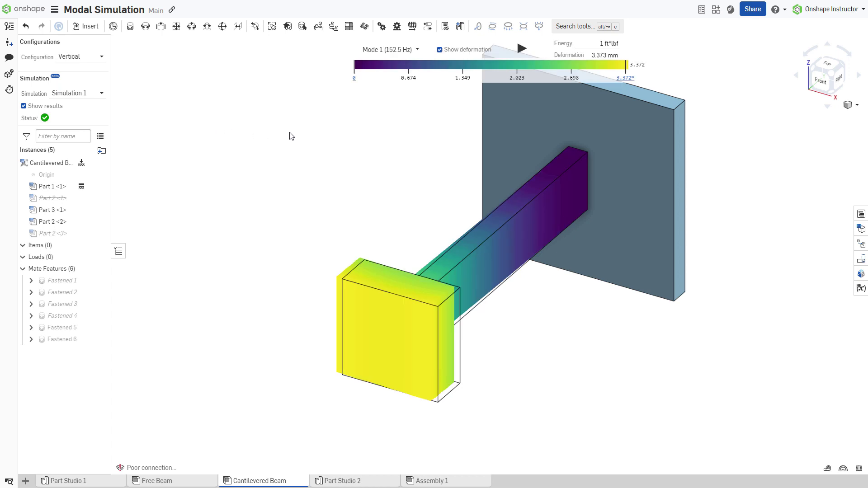
{"action": "left_click", "coordinate": [524, 52]}
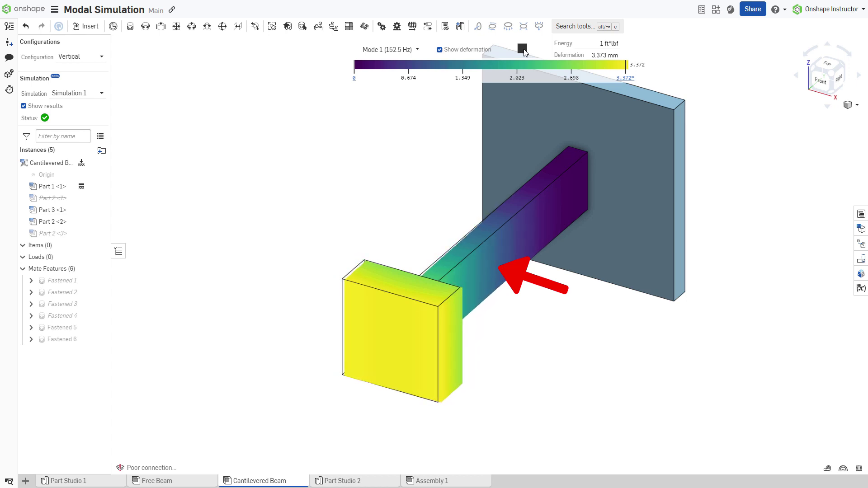
{"action": "left_click", "coordinate": [524, 51]}
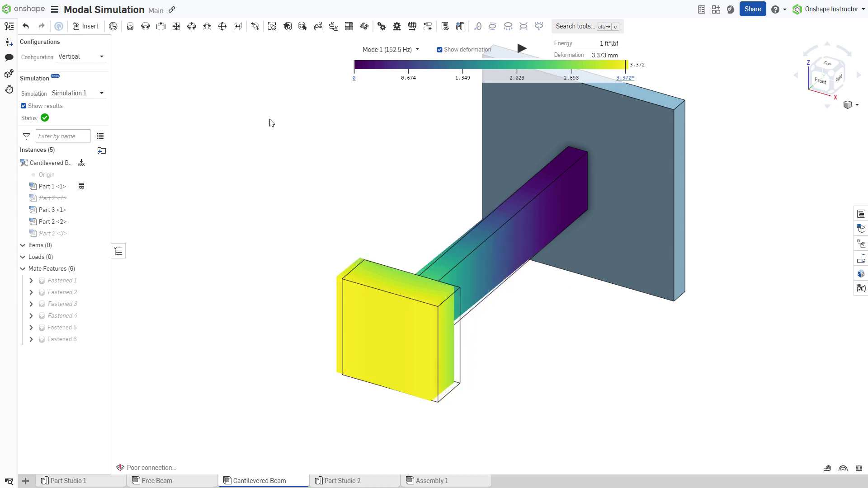
Switch the beam to the Cross configuration and animate its Mode 1 shape at 409.4 Hz.
{"action": "left_click", "coordinate": [101, 57]}
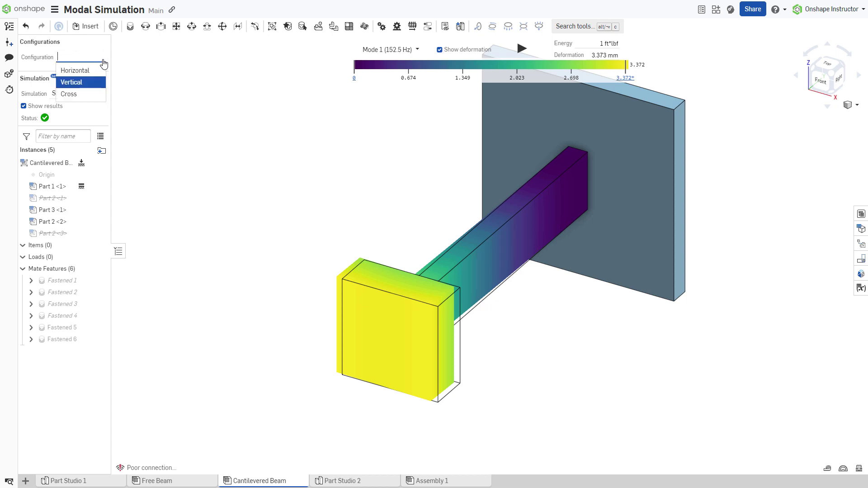
{"action": "left_click", "coordinate": [90, 94]}
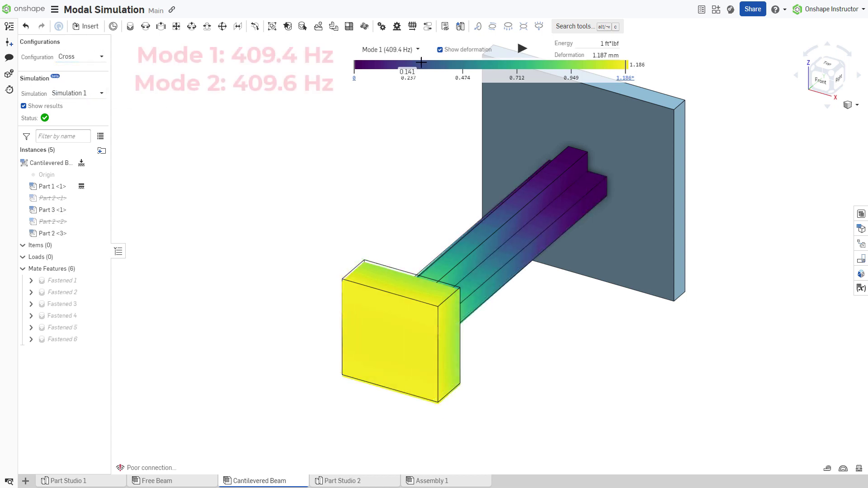
{"action": "left_click", "coordinate": [522, 48]}
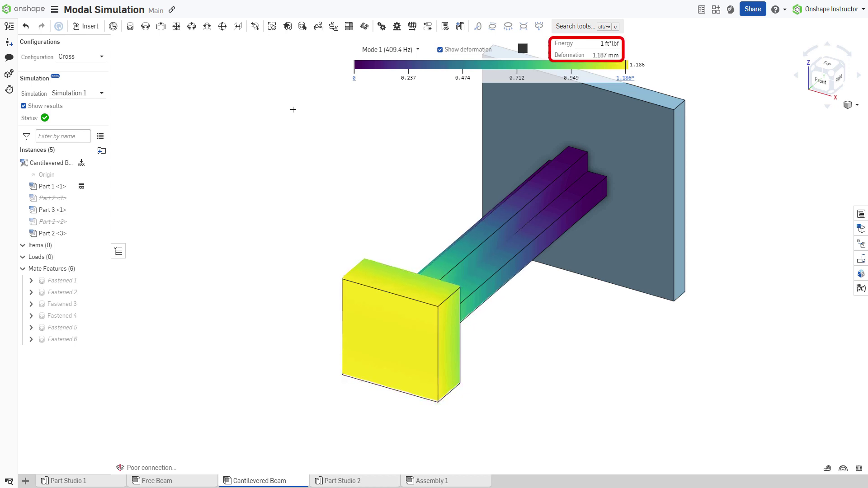
Step through the Cross beam's Mode 2 (409.6 Hz), Mode 3 (1222 Hz) and Mode 4 (2949 Hz) results.
{"action": "left_click", "coordinate": [375, 60]}
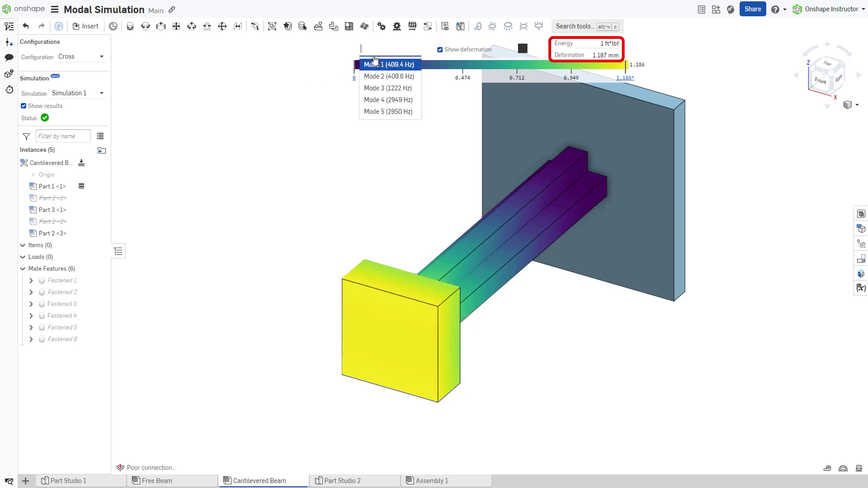
{"action": "left_click", "coordinate": [376, 74]}
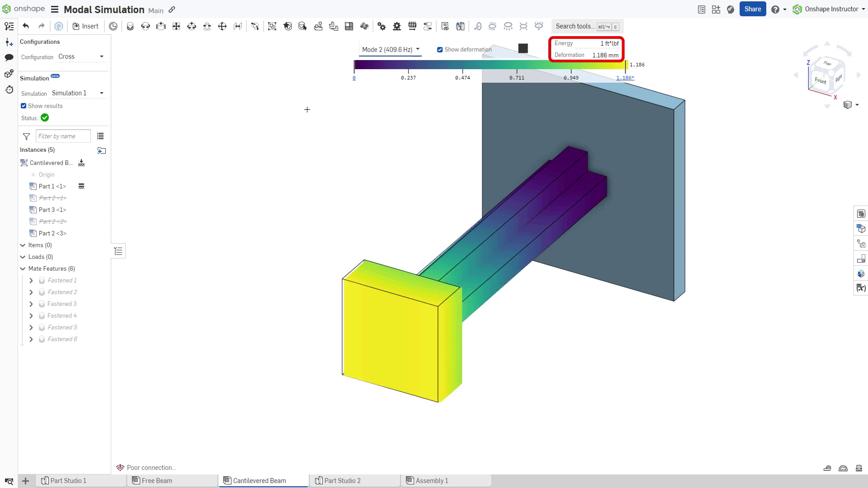
{"action": "left_click", "coordinate": [381, 49]}
{"action": "left_click", "coordinate": [379, 87]}
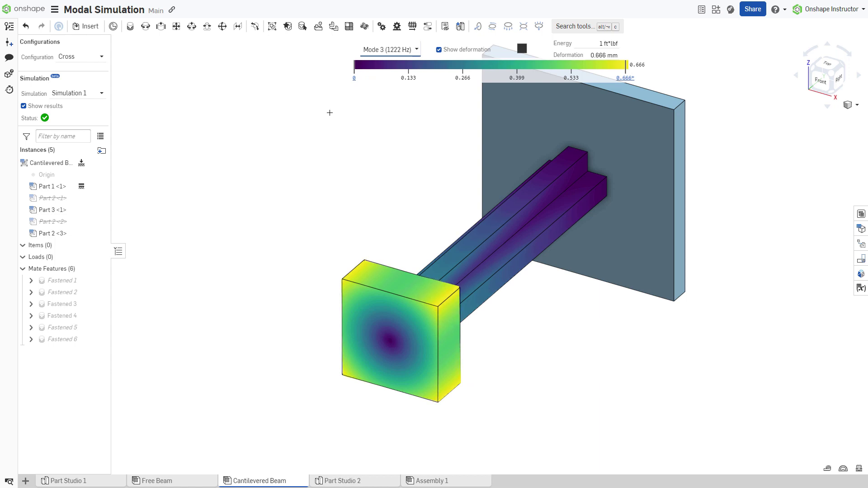
{"action": "left_click", "coordinate": [391, 51]}
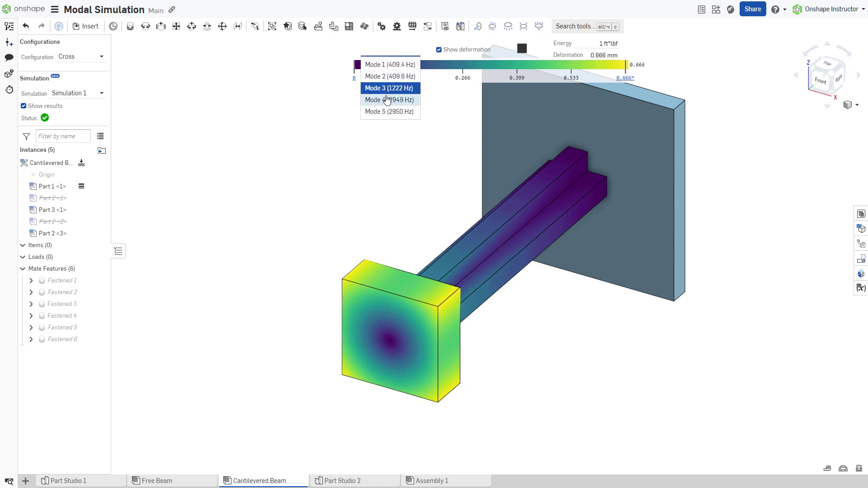
{"action": "left_click", "coordinate": [386, 100]}
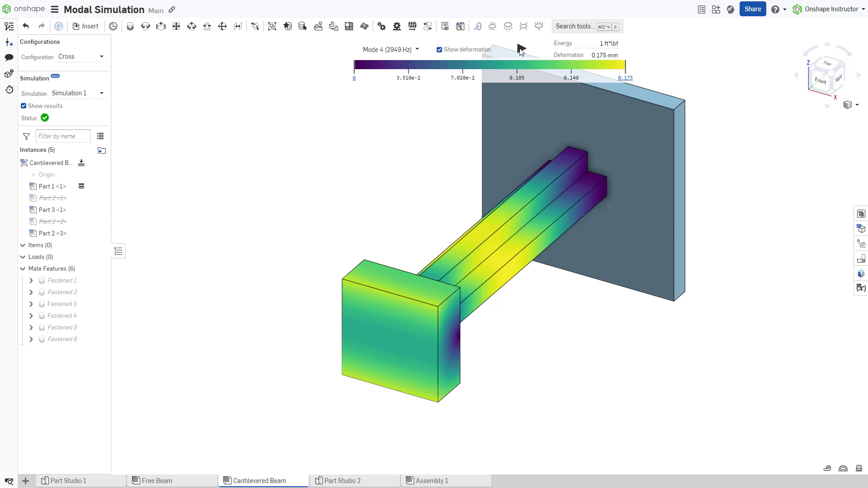
Animate the rim brake's Mode 1 shape and open its list of mode shapes.
{"action": "left_click", "coordinate": [522, 48]}
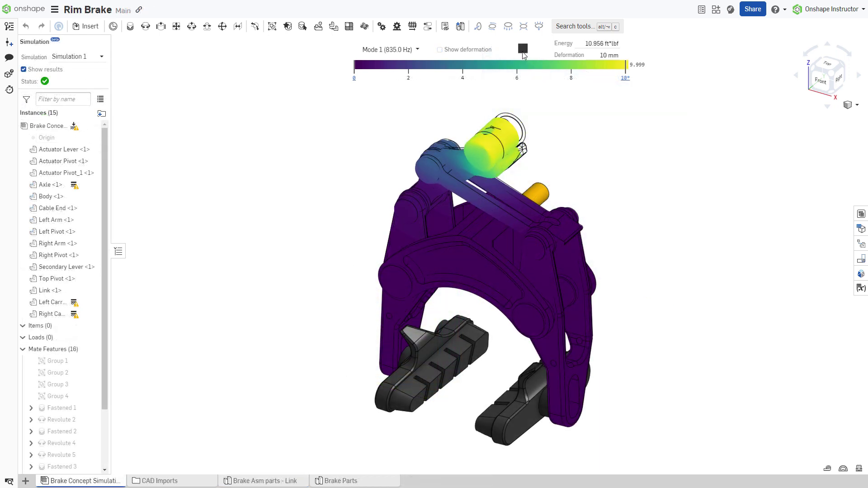
{"action": "left_click", "coordinate": [417, 50]}
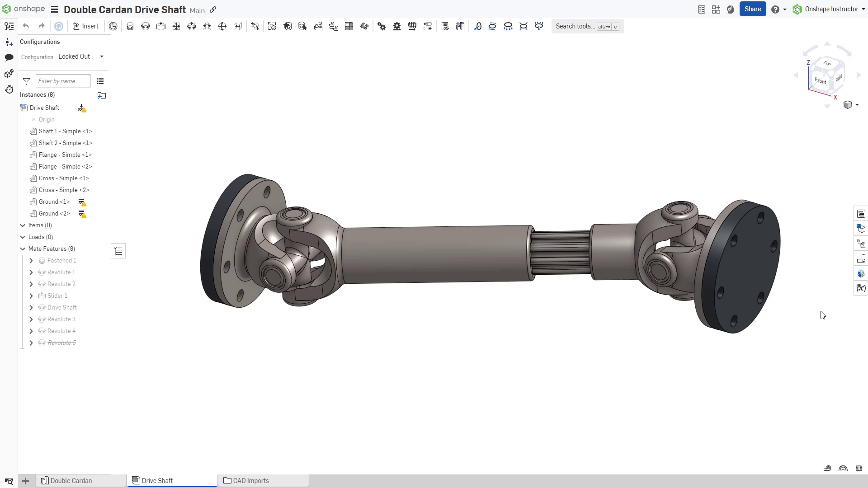
Add a modal simulation to the Drive Shaft, show its mate connections, and display the results.
{"action": "left_click", "coordinate": [859, 274]}
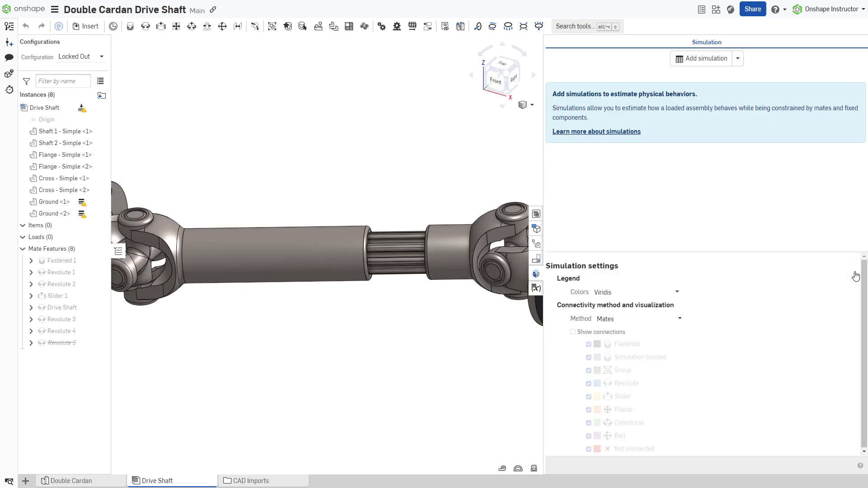
{"action": "left_click", "coordinate": [706, 61]}
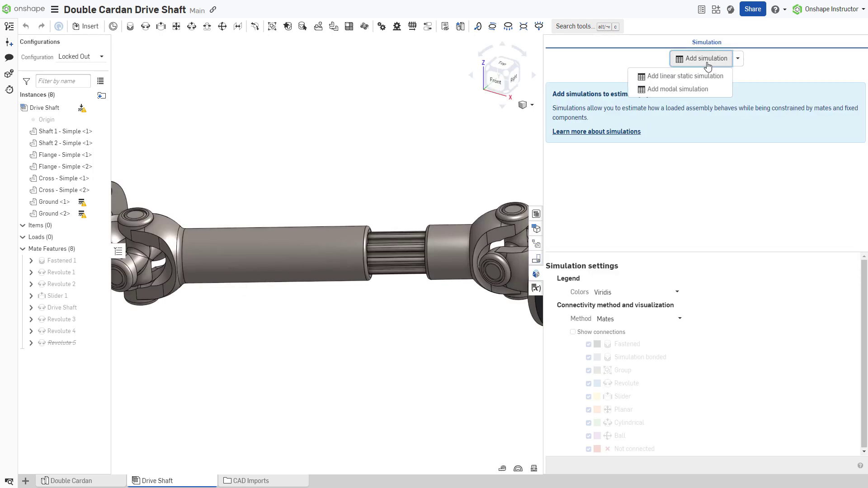
{"action": "left_click", "coordinate": [697, 92]}
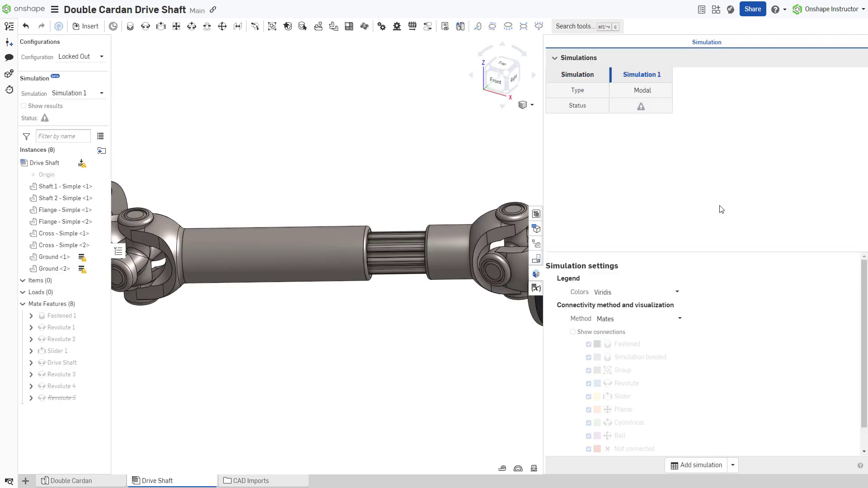
{"action": "left_click", "coordinate": [572, 332]}
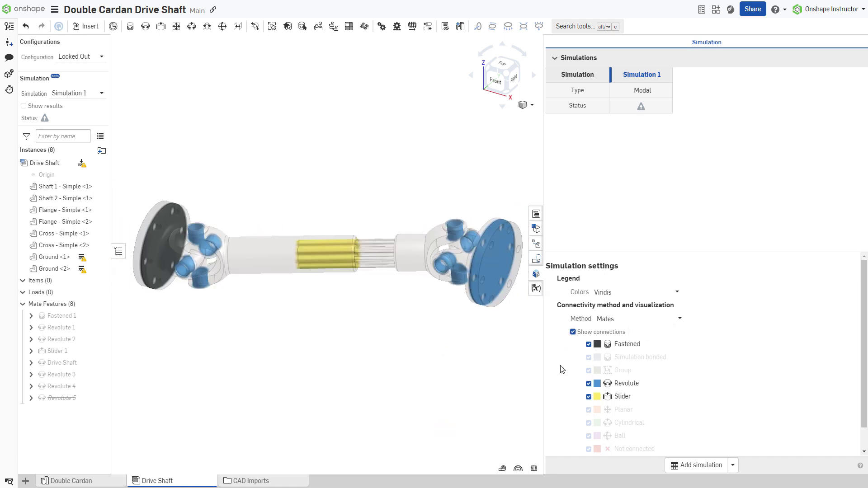
{"action": "left_click", "coordinate": [536, 274]}
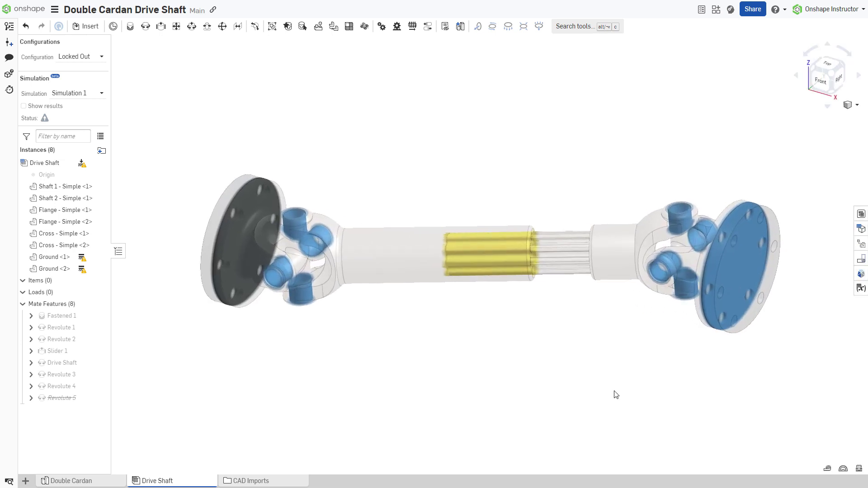
{"action": "left_click", "coordinate": [44, 106]}
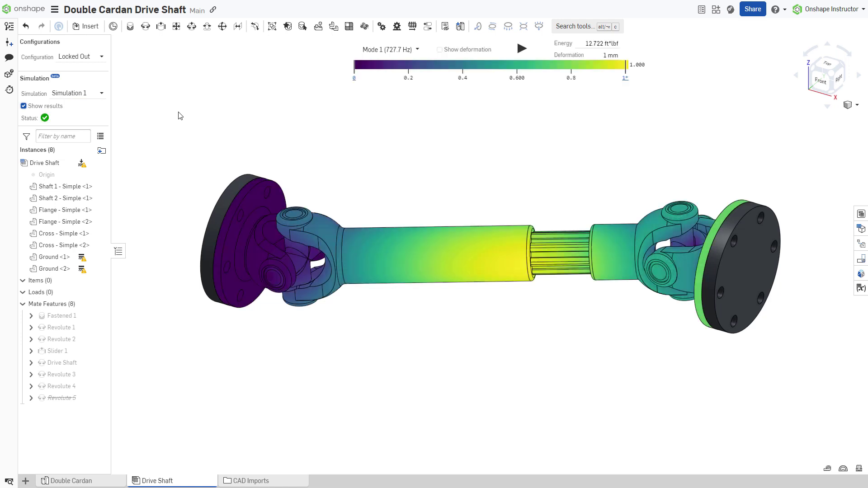
Set the Mode 1 deformation scale to 30 mm and animate the drive shaft's bending shape.
{"action": "left_click", "coordinate": [614, 57]}
{"action": "type", "text": "30"}
{"action": "key", "text": "Return"}
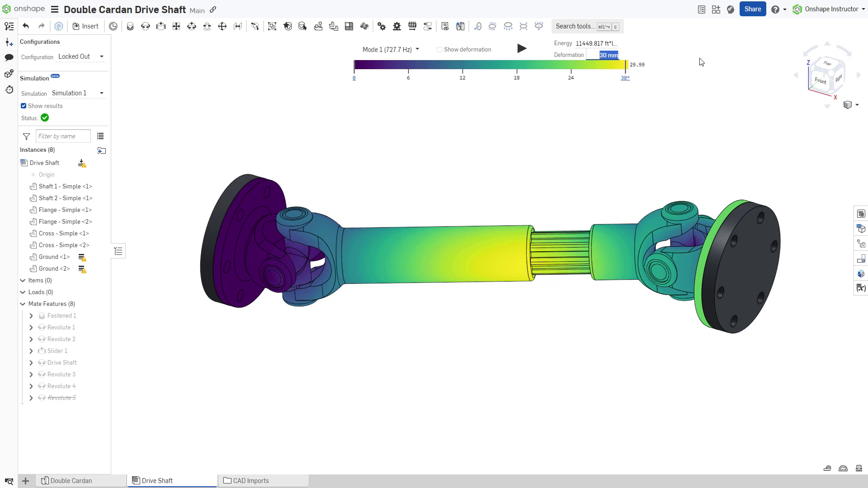
{"action": "left_click", "coordinate": [521, 48]}
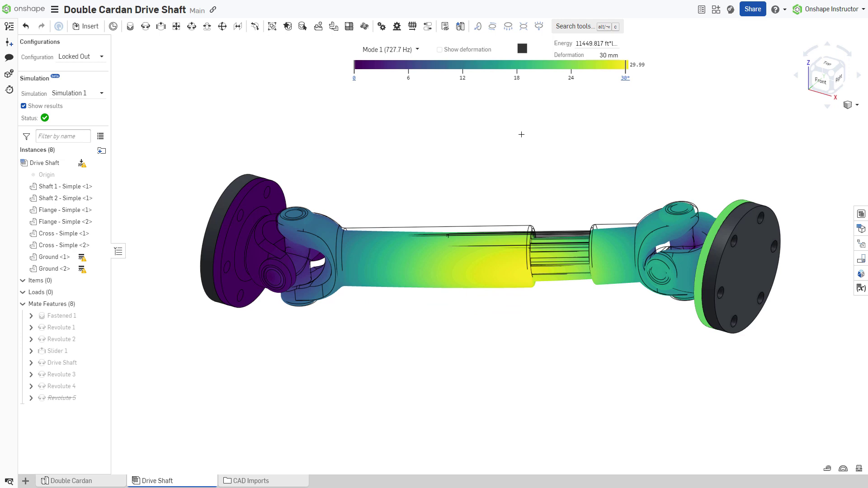
Show the drive shaft's Mode 2 (772.8 Hz), then Mode 3 (953.4 Hz), then Mode 4 (2590 Hz) results.
{"action": "left_click", "coordinate": [408, 51]}
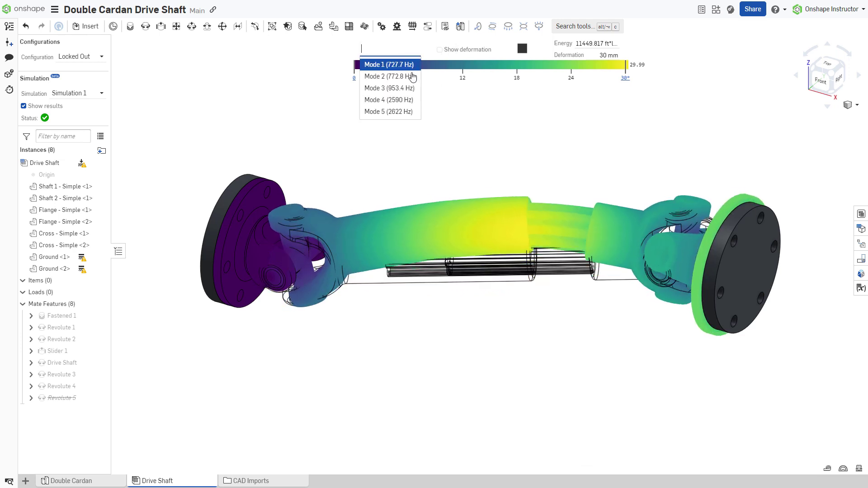
{"action": "left_click", "coordinate": [409, 75]}
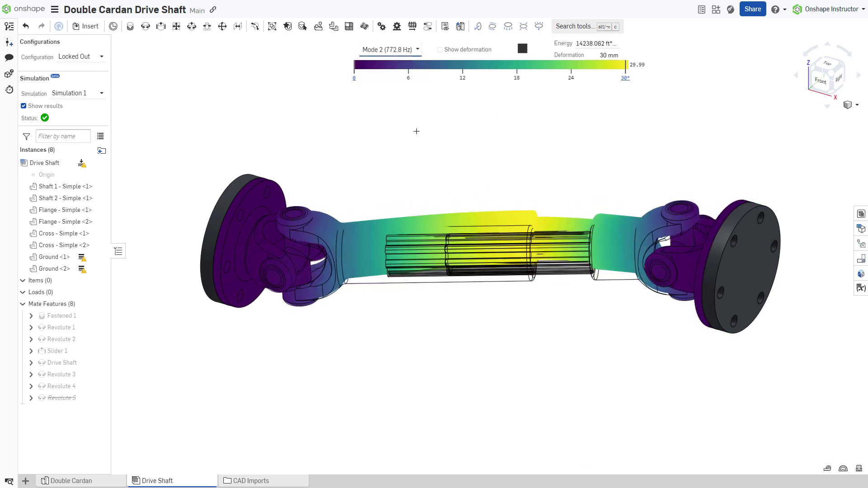
{"action": "left_click", "coordinate": [414, 50]}
{"action": "left_click", "coordinate": [411, 88]}
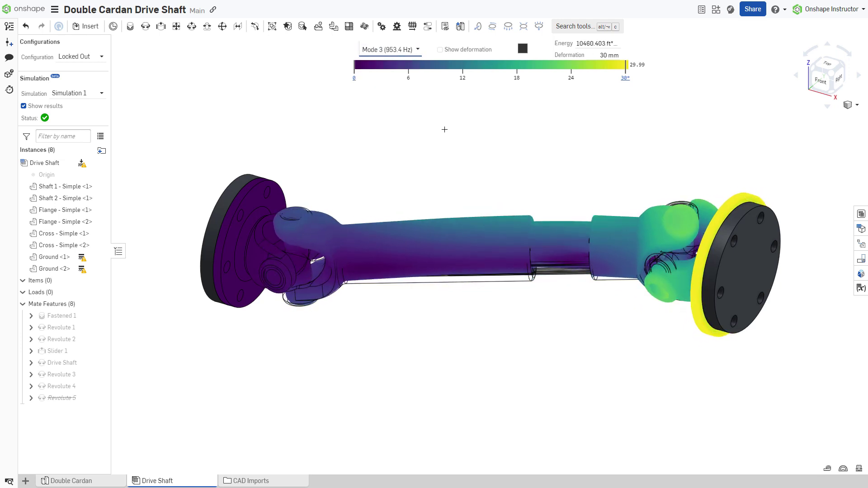
{"action": "left_click", "coordinate": [418, 50]}
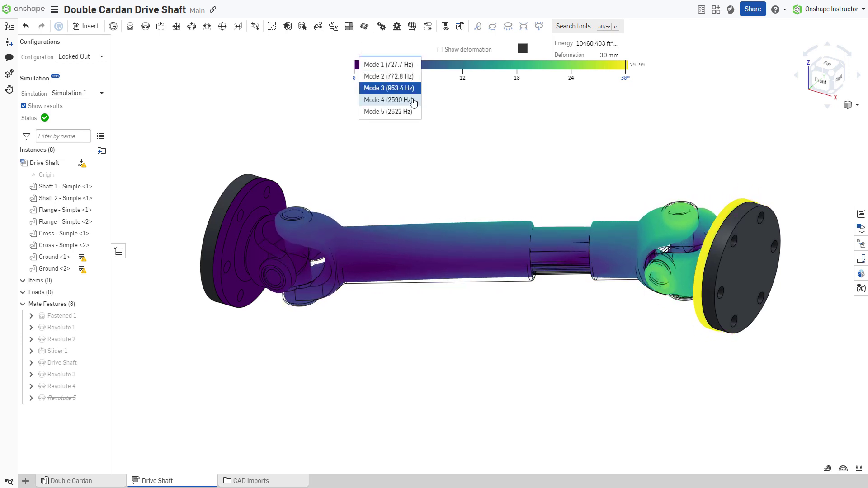
{"action": "left_click", "coordinate": [413, 100]}
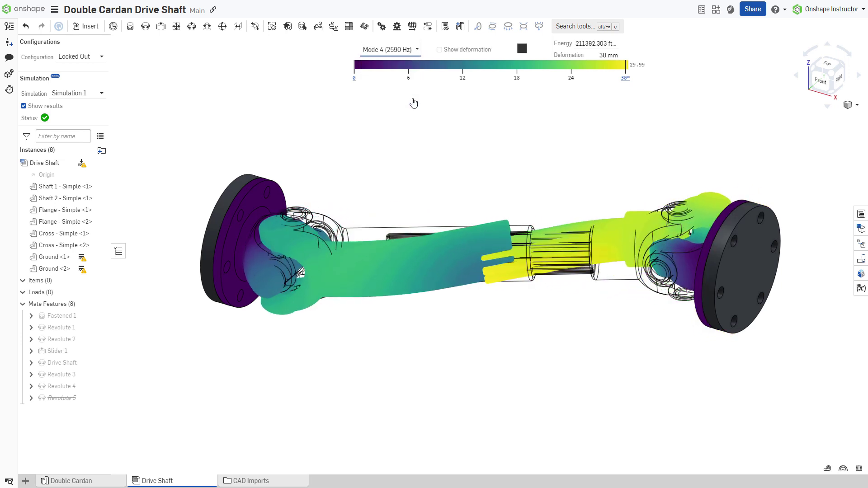